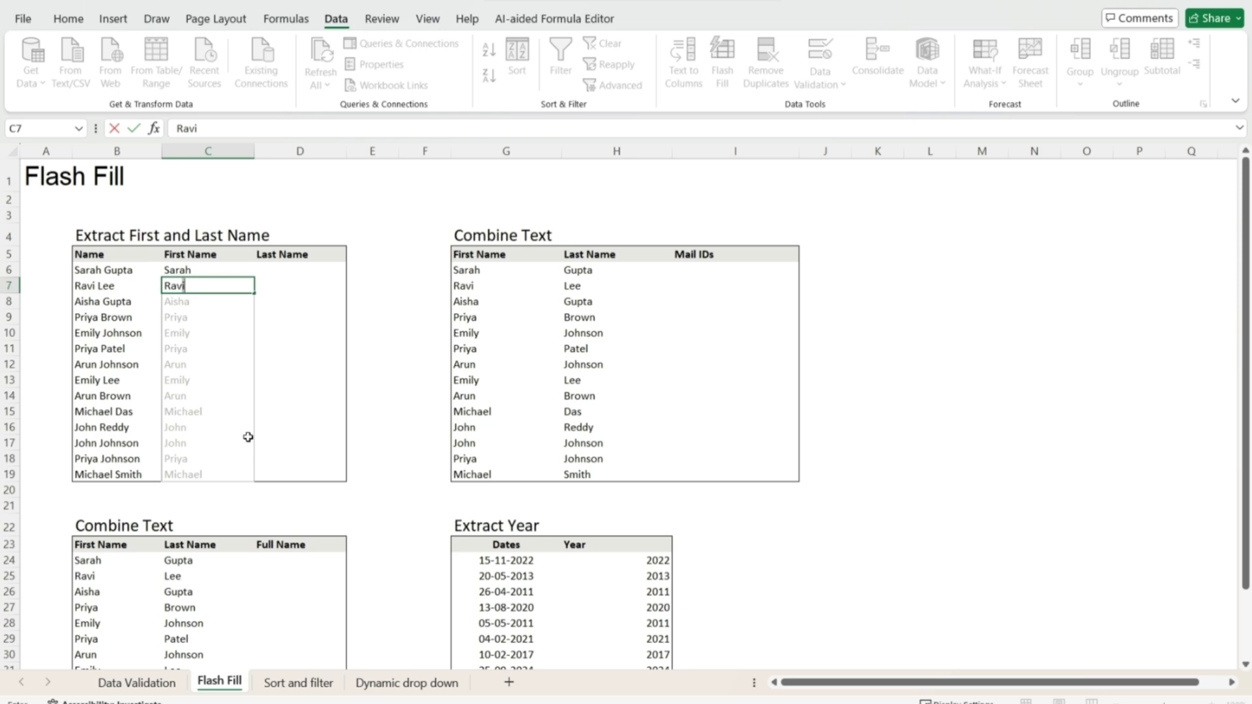
- Accept the suggested first names and enter Gupta as the first last name
key("Return")
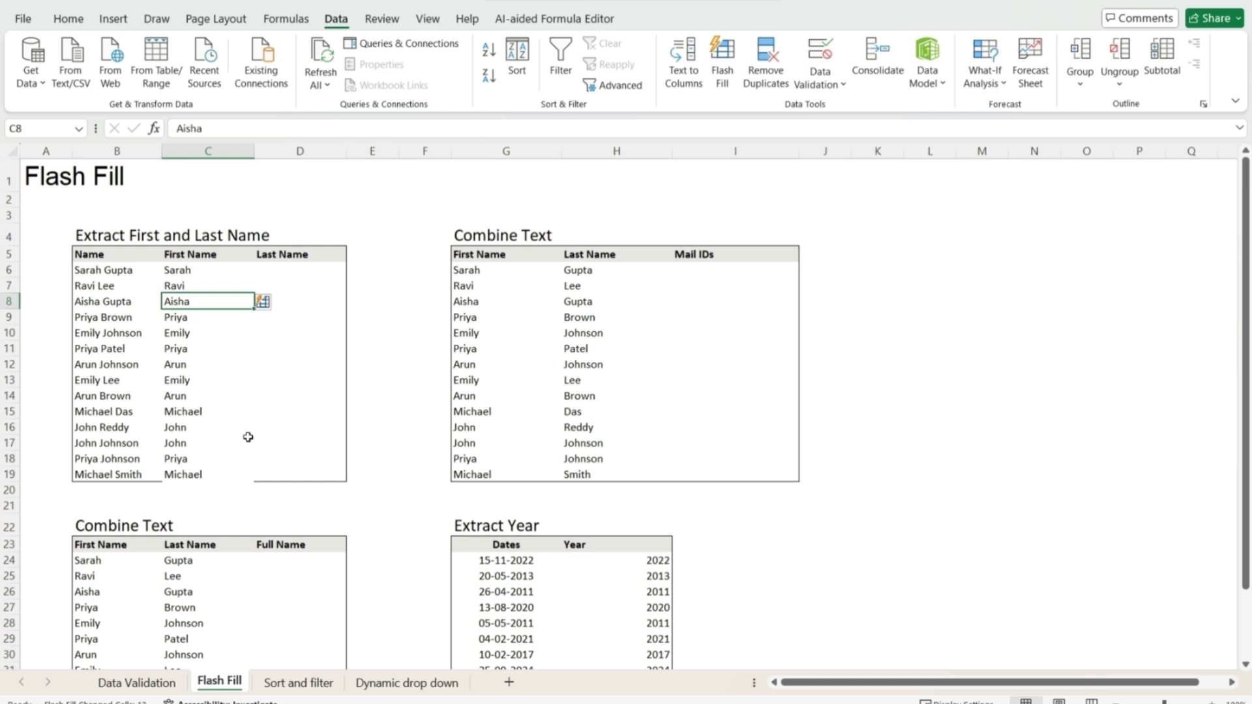
key("Up")
key("Up")
key("Right")
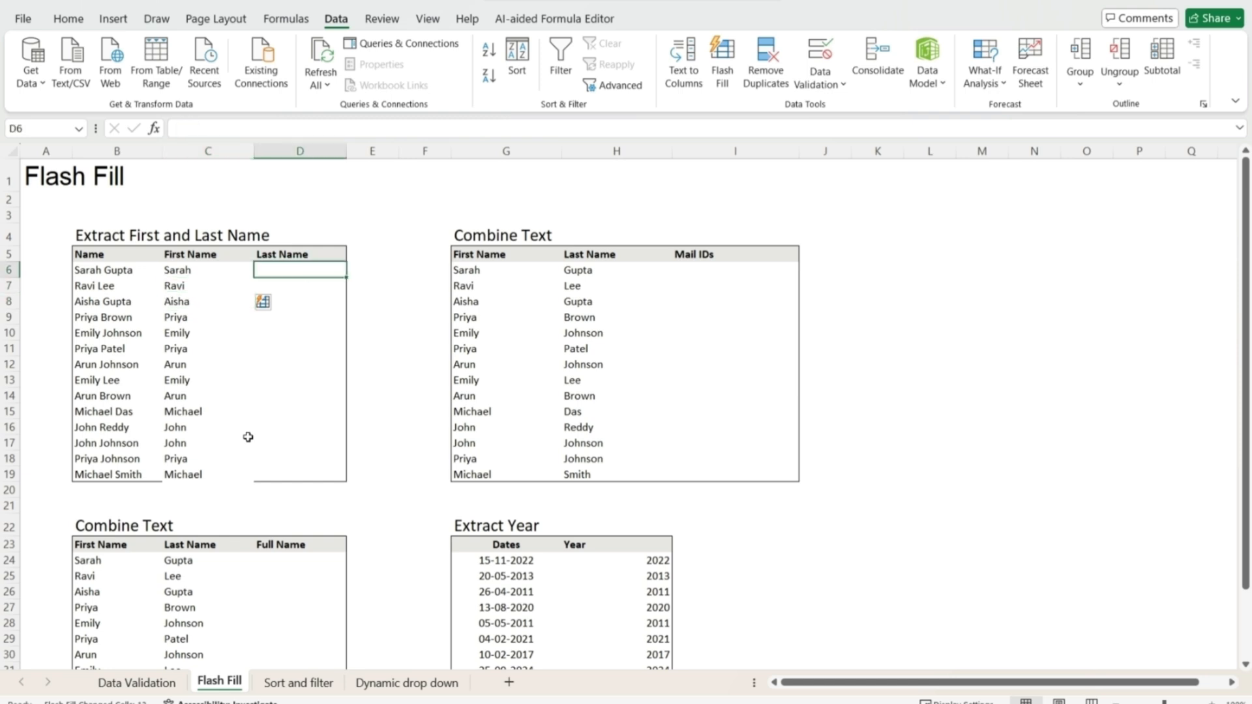
type("Gupta")
key("Return")
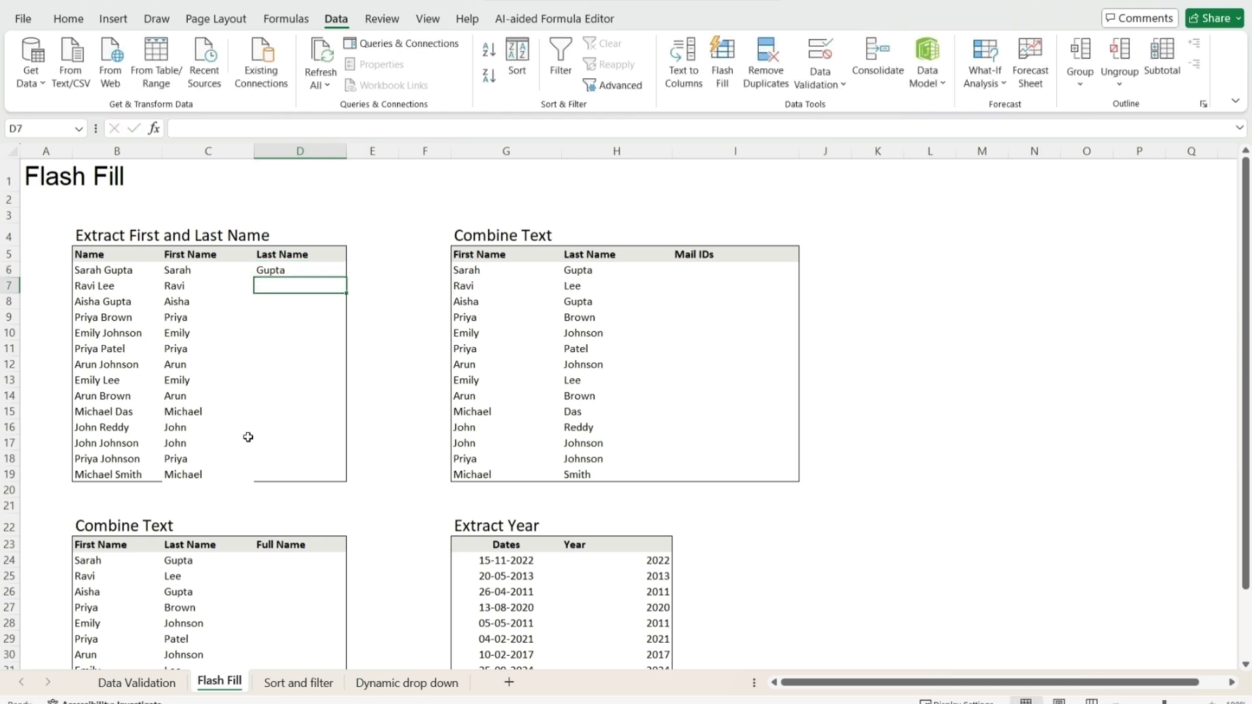
- Enter Lee, then Flash Fill the remaining last names down to row 19
type("Lee")
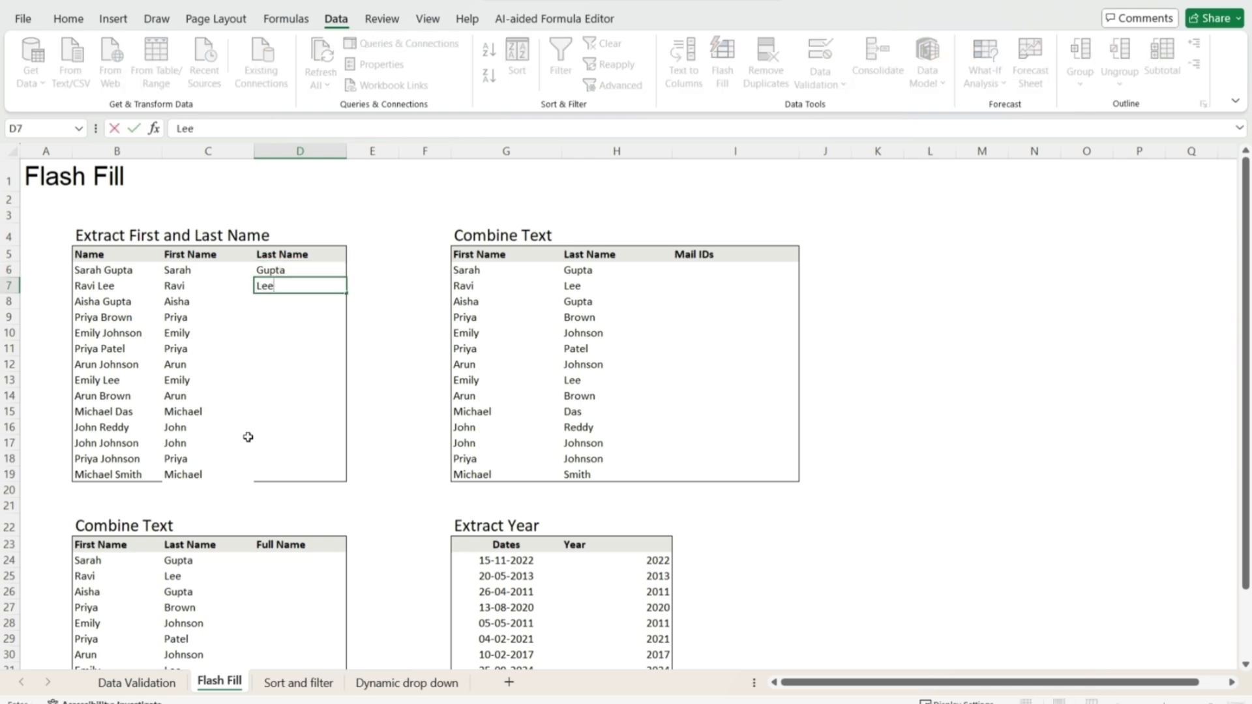
key("ctrl+Return")
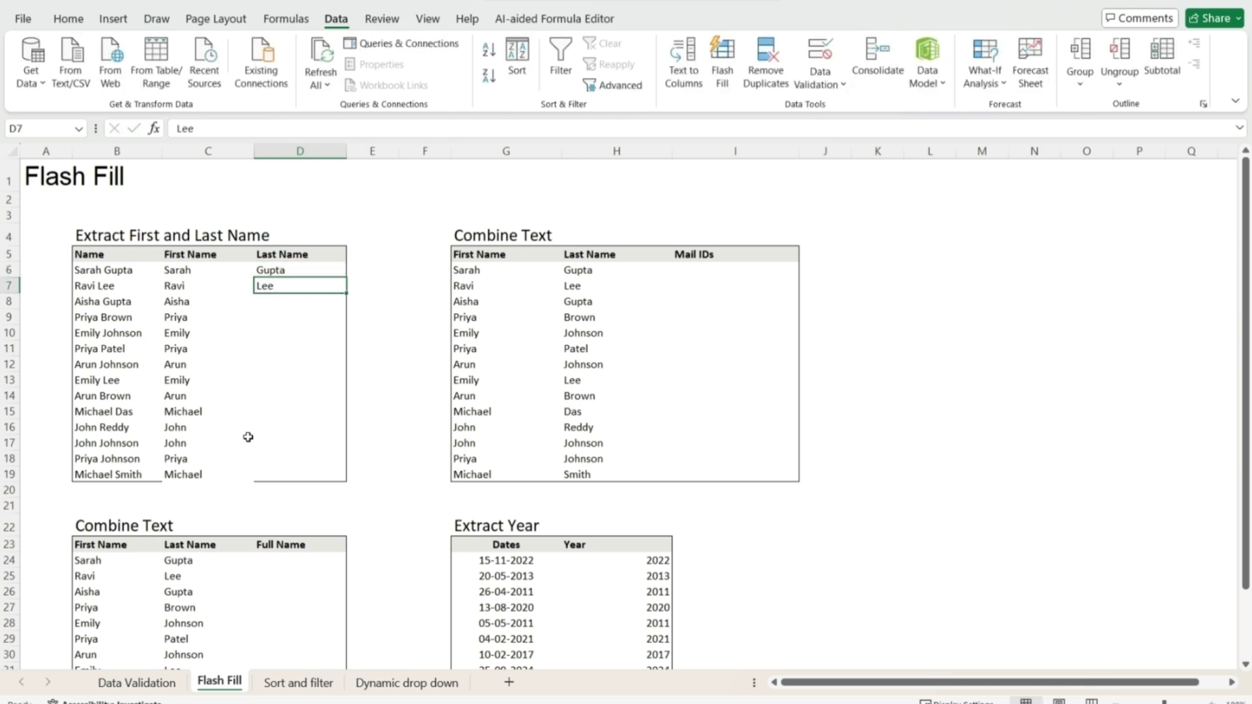
key("Up")
key("ctrl+shift+Down")
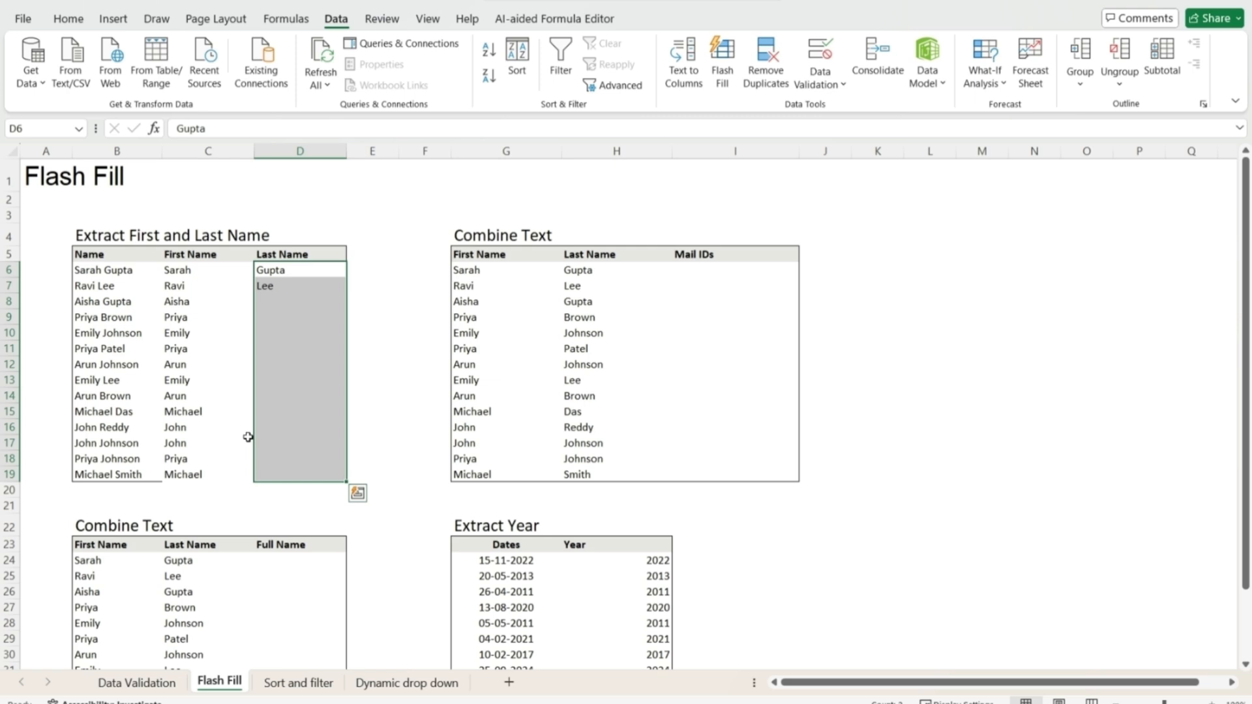
key("ctrl+e")
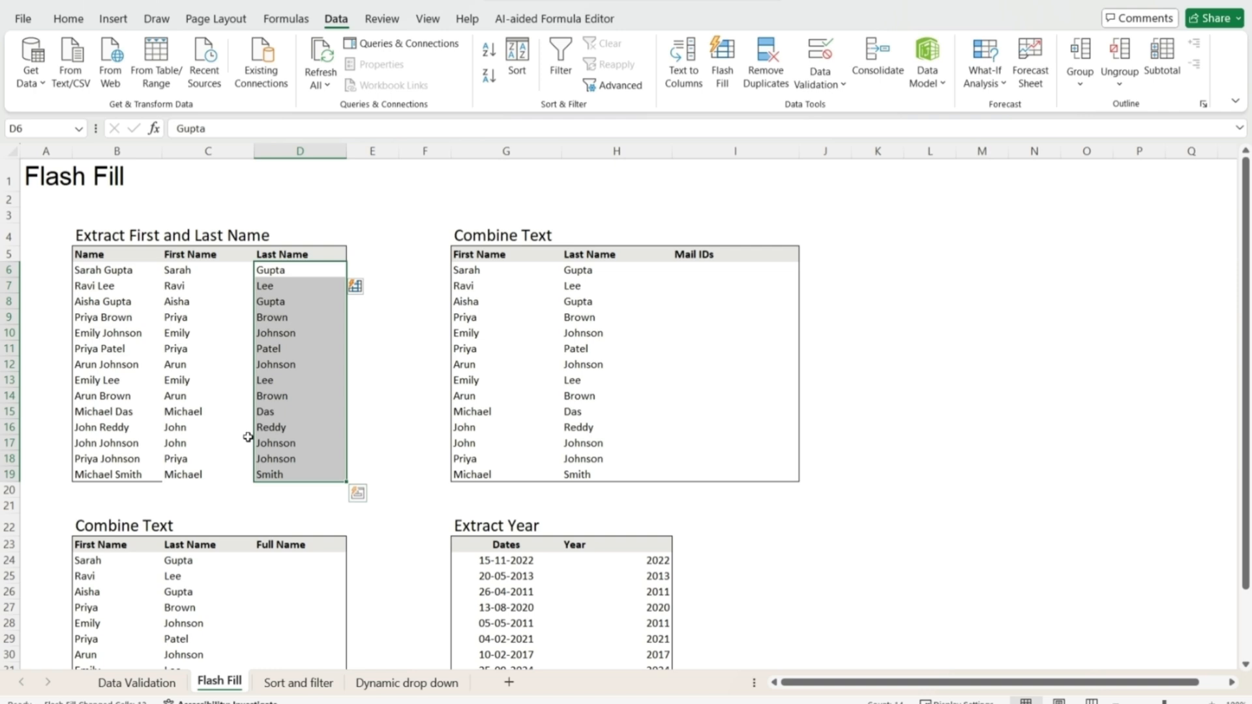
key("Down")
key("Down")
key("Down")
key("Down")
key("Down")
key("Down")
key("Down")
key("Down")
key("Down")
key("Down")
key("Down")
key("Down")
key("Down")
key("Down")
key("Down")
key("Down")
key("Down")
key("Down")
key("Down")
key("Down")
key("Down")
key("Down")
key("Down")
key("Down")
key("Down")
key("Down")
key("Down")
key("Down")
key("Down")
key("Down")
key("Down")
key("Down")
key("Down")
key("Down")
key("Down")
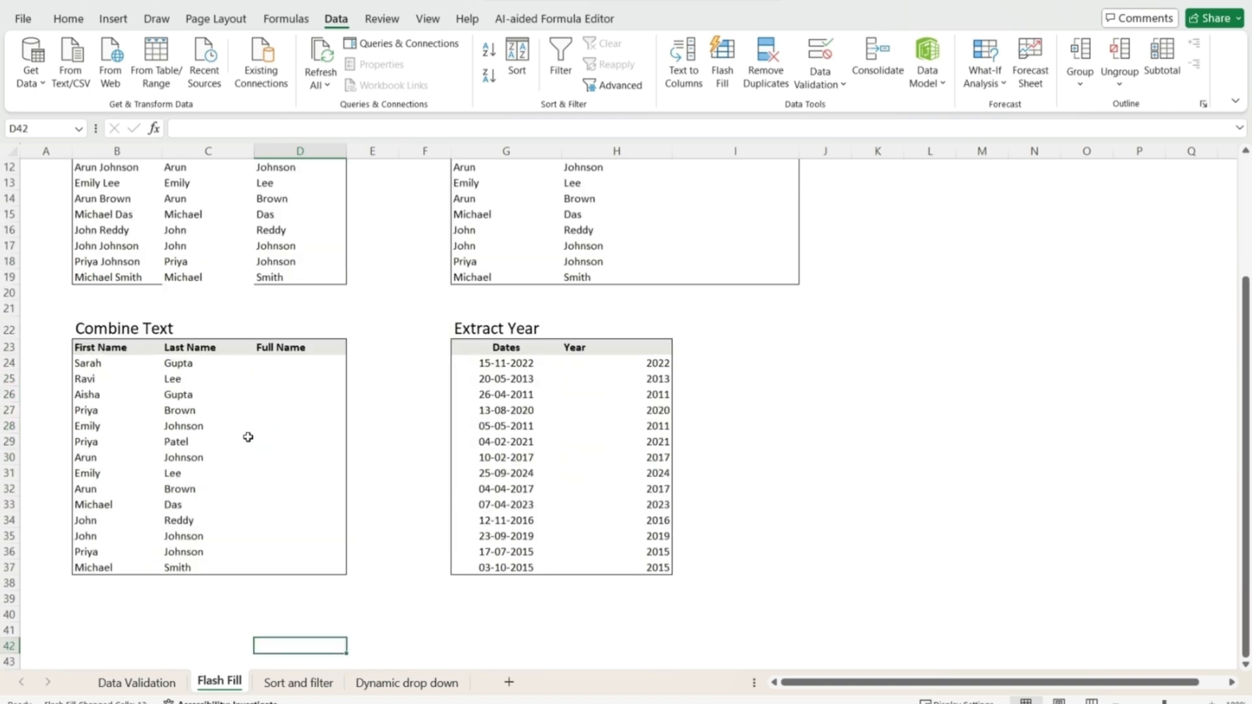
key("Up")
key("Up")
key("Up")
key("Up")
key("Up")
key("Up")
key("Up")
key("Up")
key("Up")
key("Up")
key("Up")
key("Up")
key("Up")
key("Up")
key("Up")
key("Up")
key("Up")
key("Up")
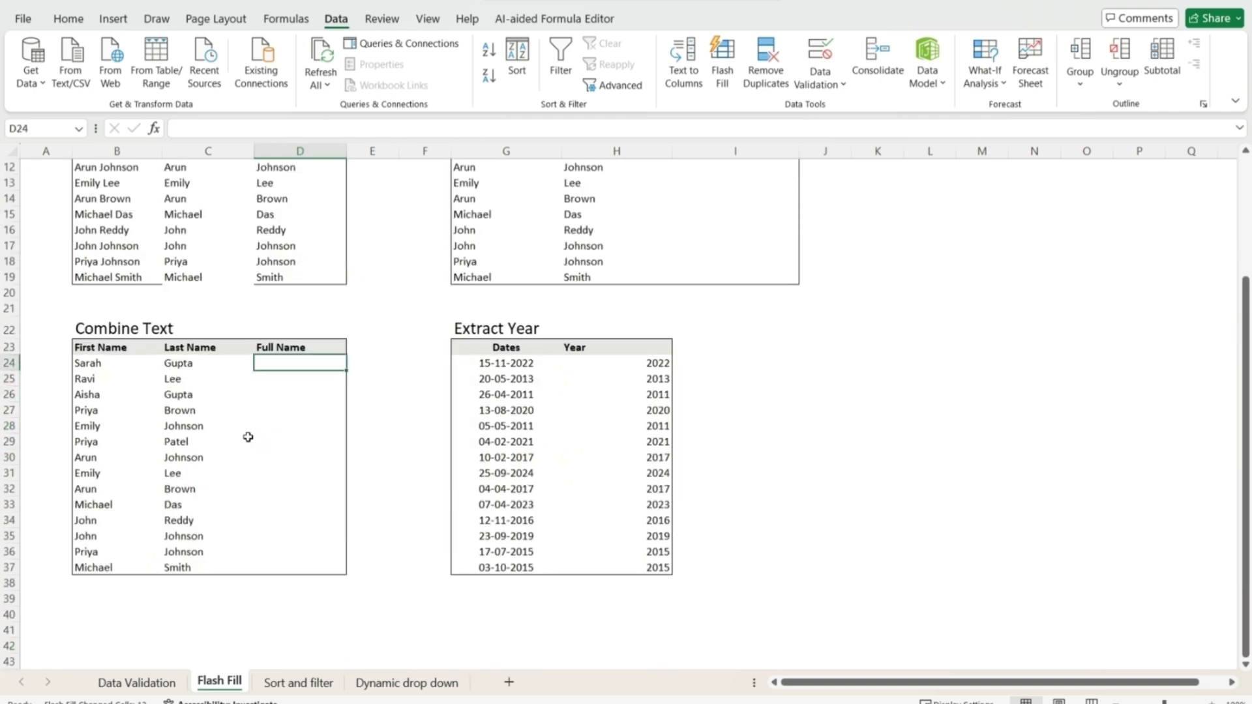
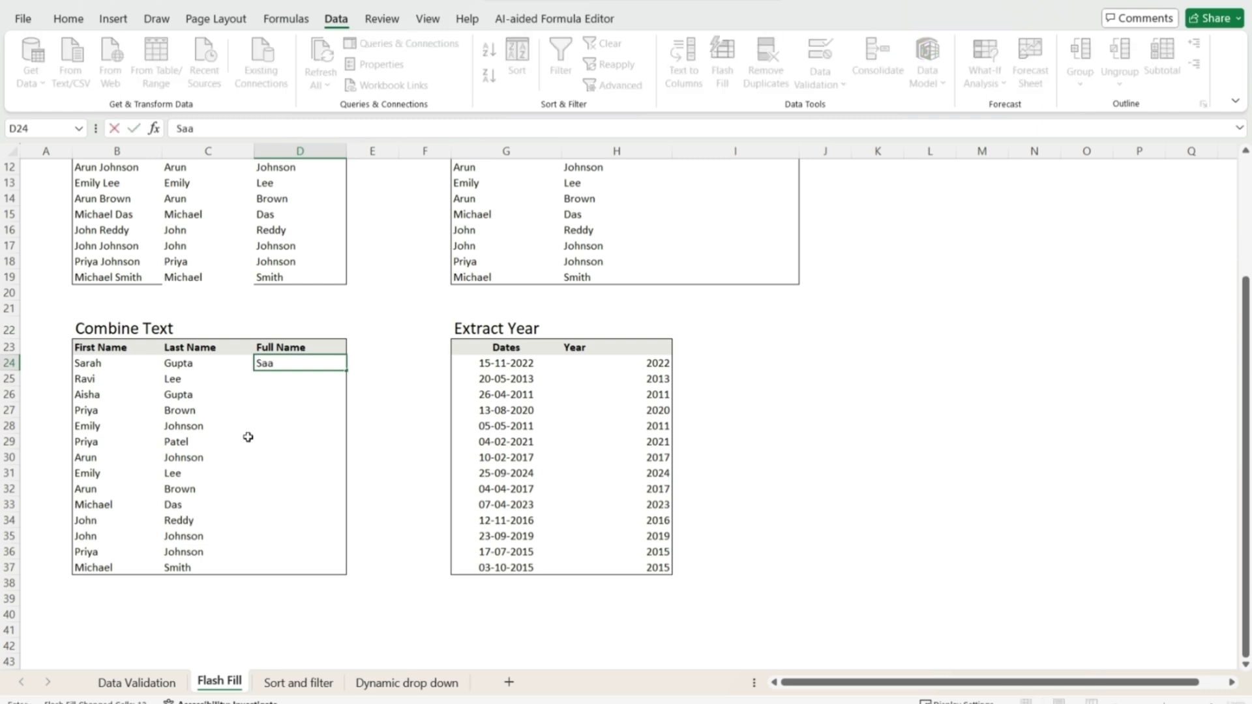
key("Return")
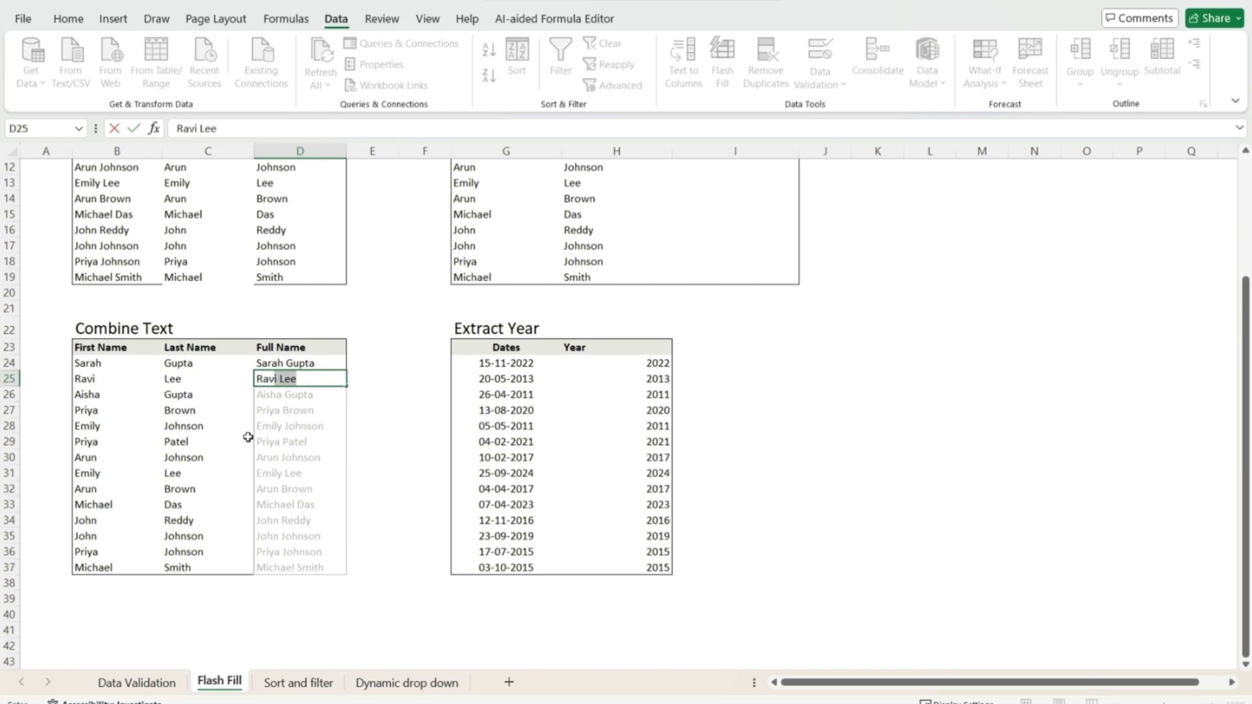
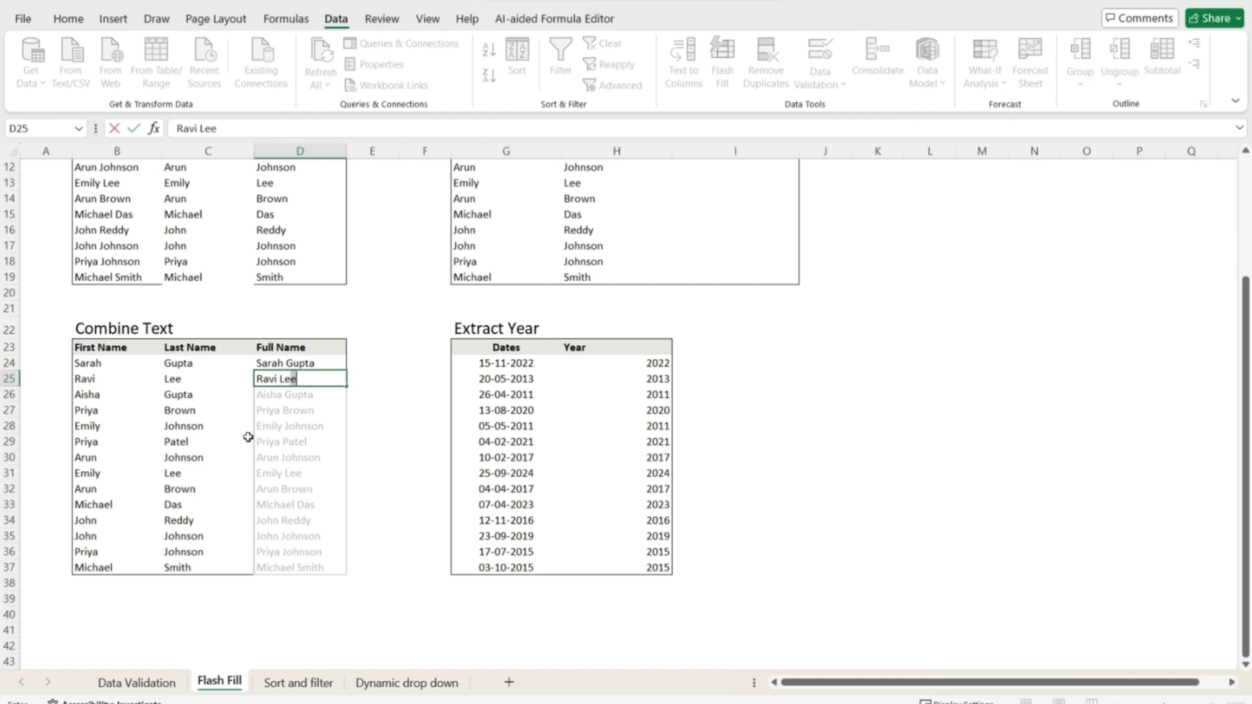
key("Return")
- Select D25:D37 and Flash Fill the remaining full names
key("Up")
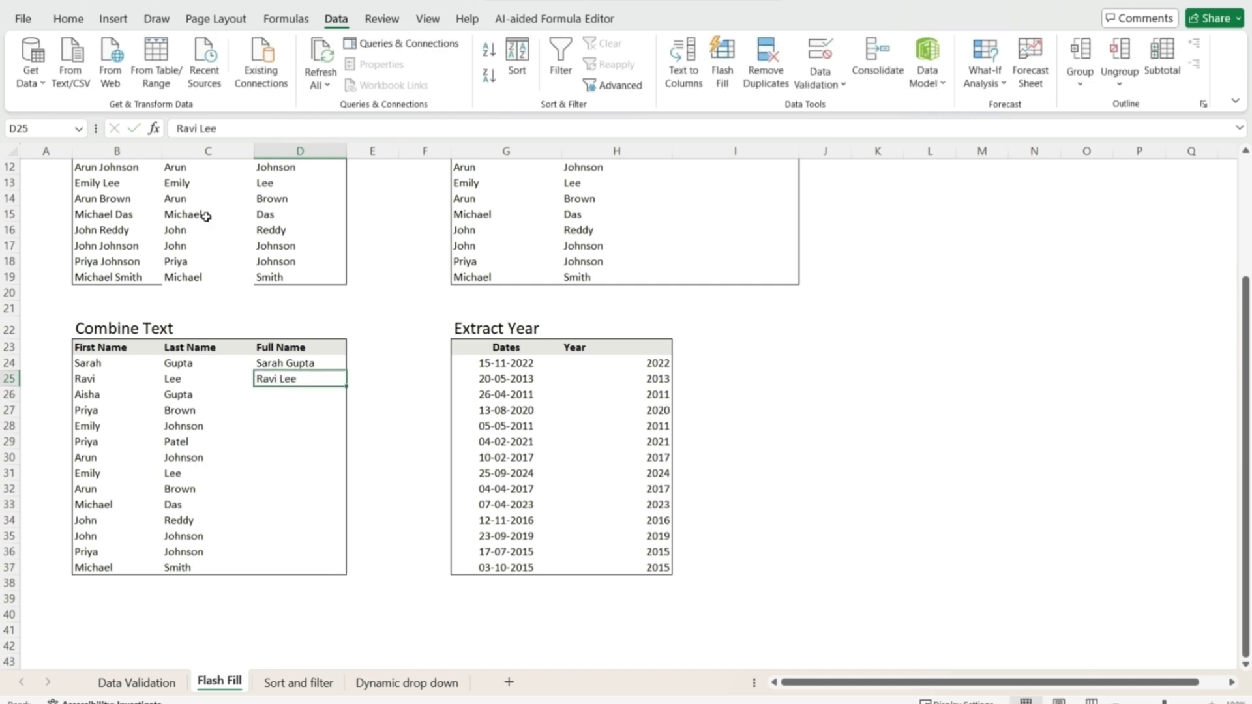
key("shift+Down")
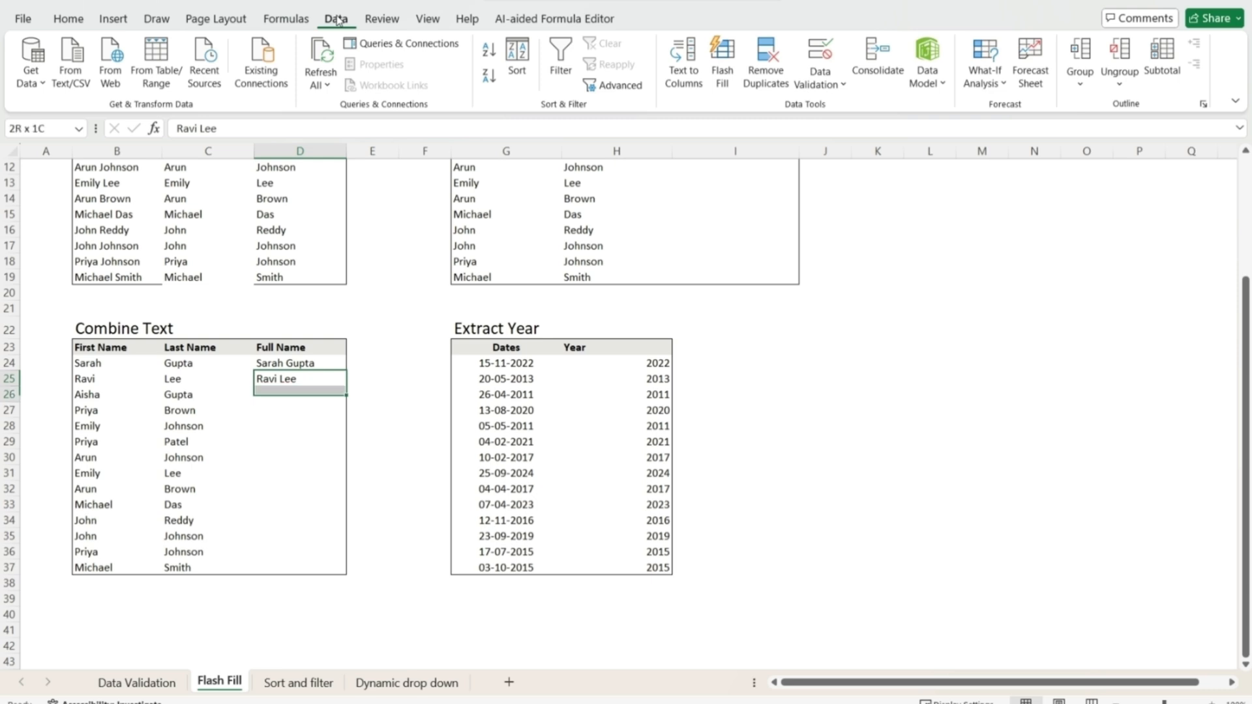
key("shift+Down")
key("shift+Down")
key("shift+Down")
key("shift+Down")
key("shift+Down")
key("shift+Down")
key("shift+Down")
key("shift+Down")
key("shift+Down")
key("shift+Down")
key("shift+Down")
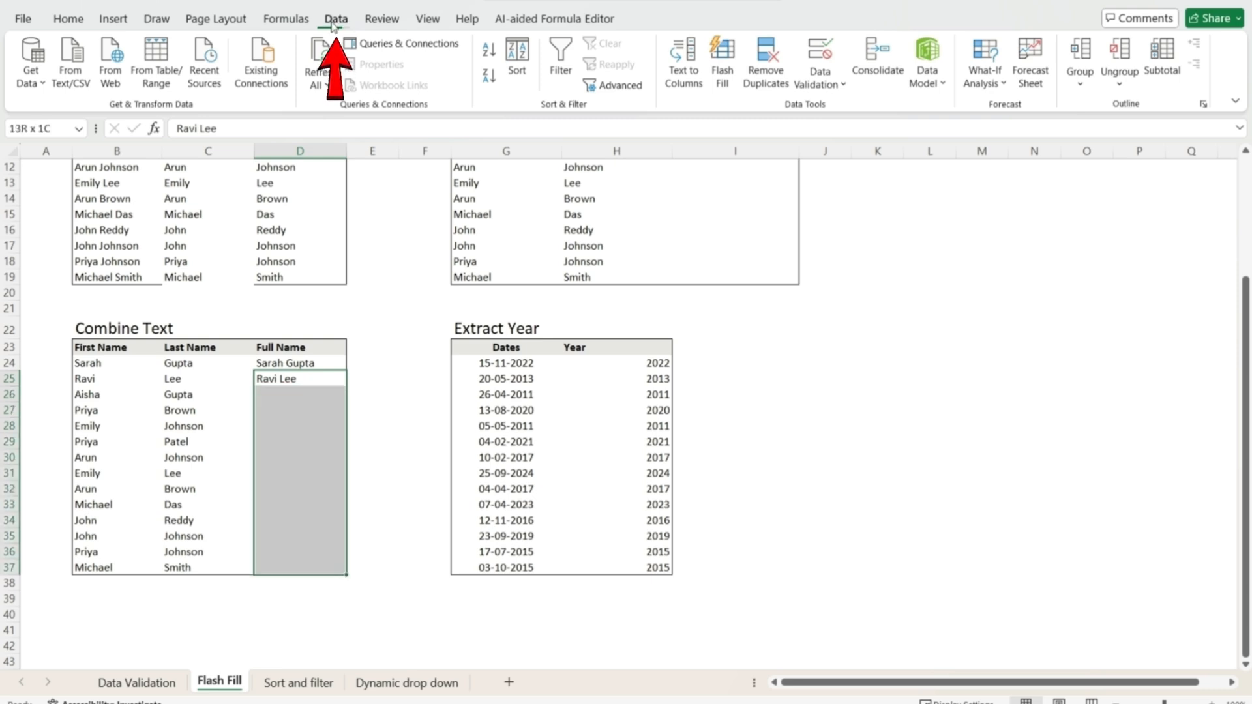
left_click(722, 67)
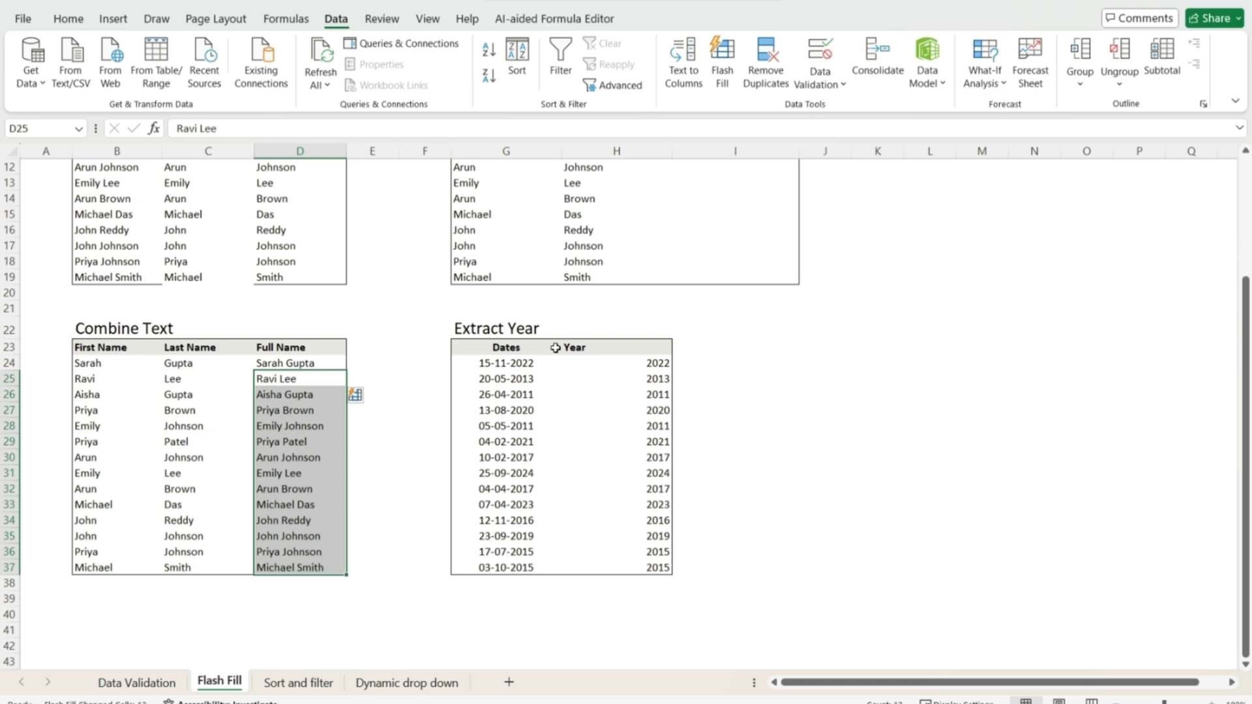
- Clear the existing Year values in the lower table
left_click(643, 366)
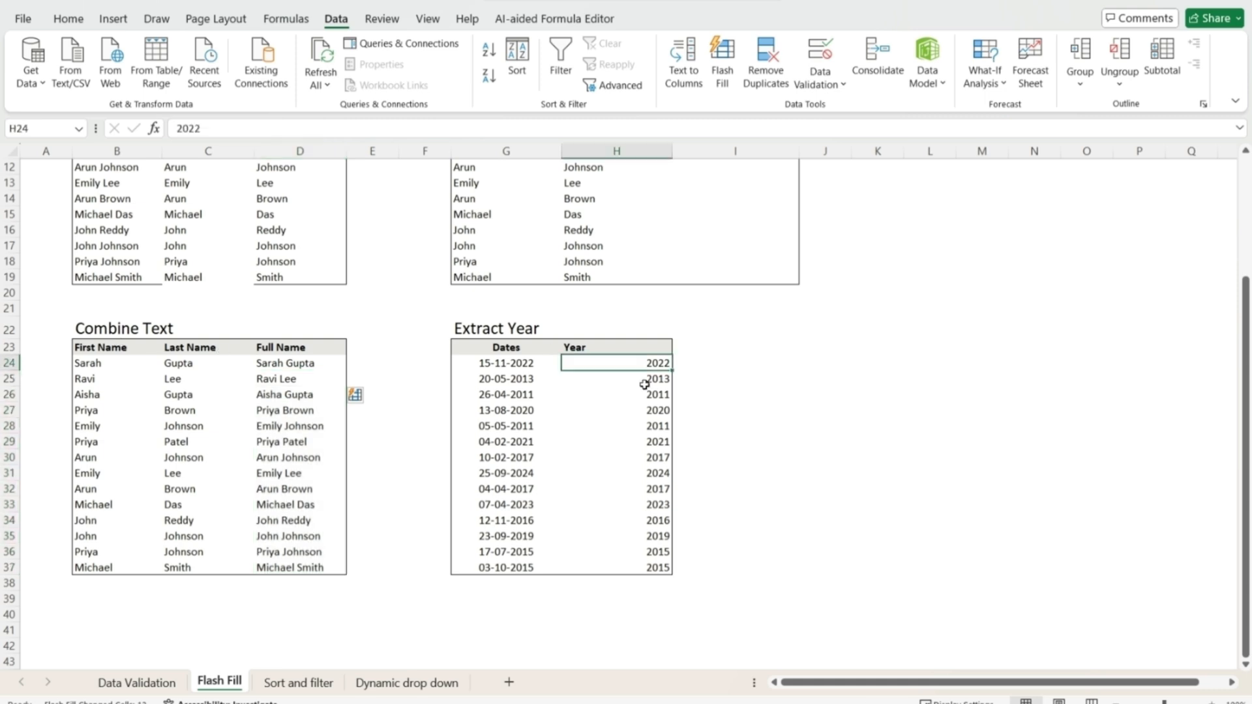
key("ctrl+shift+Down")
key("Delete")
key("ctrl+Up")
key("ctrl+Up")
key("ctrl+Up")
key("ctrl+Up")
key("Down")
key("Down")
key("Down")
key("Down")
key("Down")
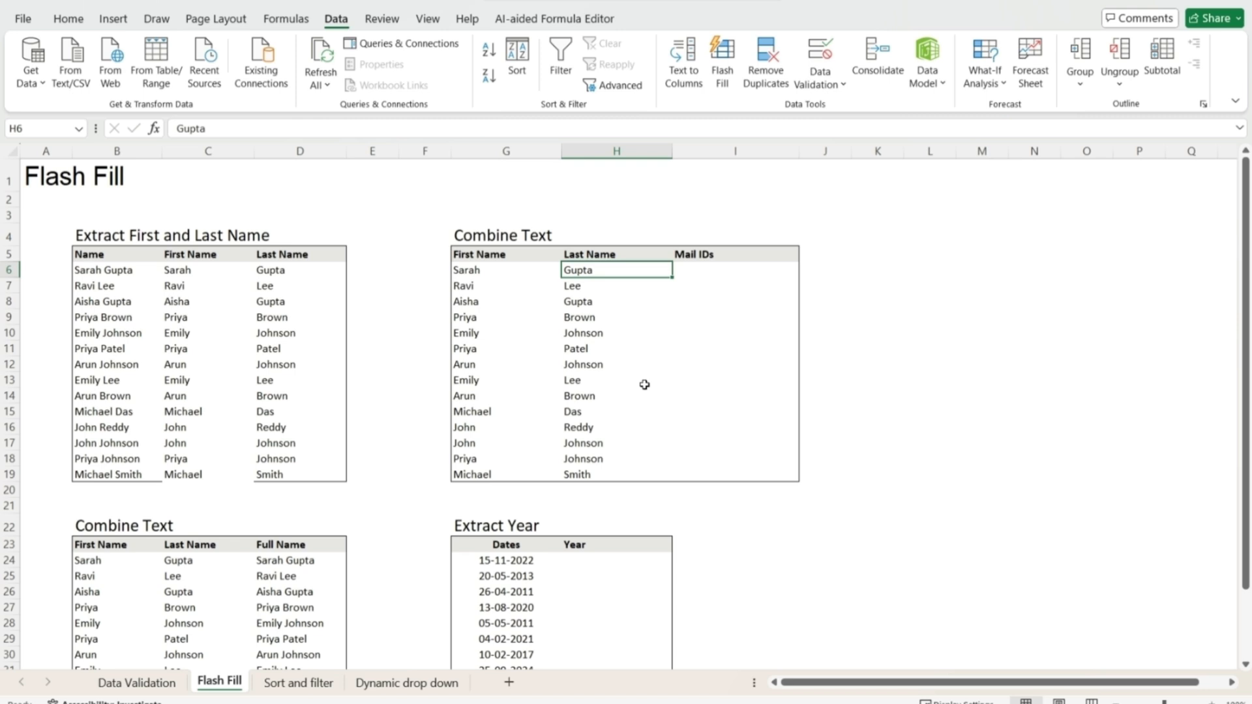
key("Right")
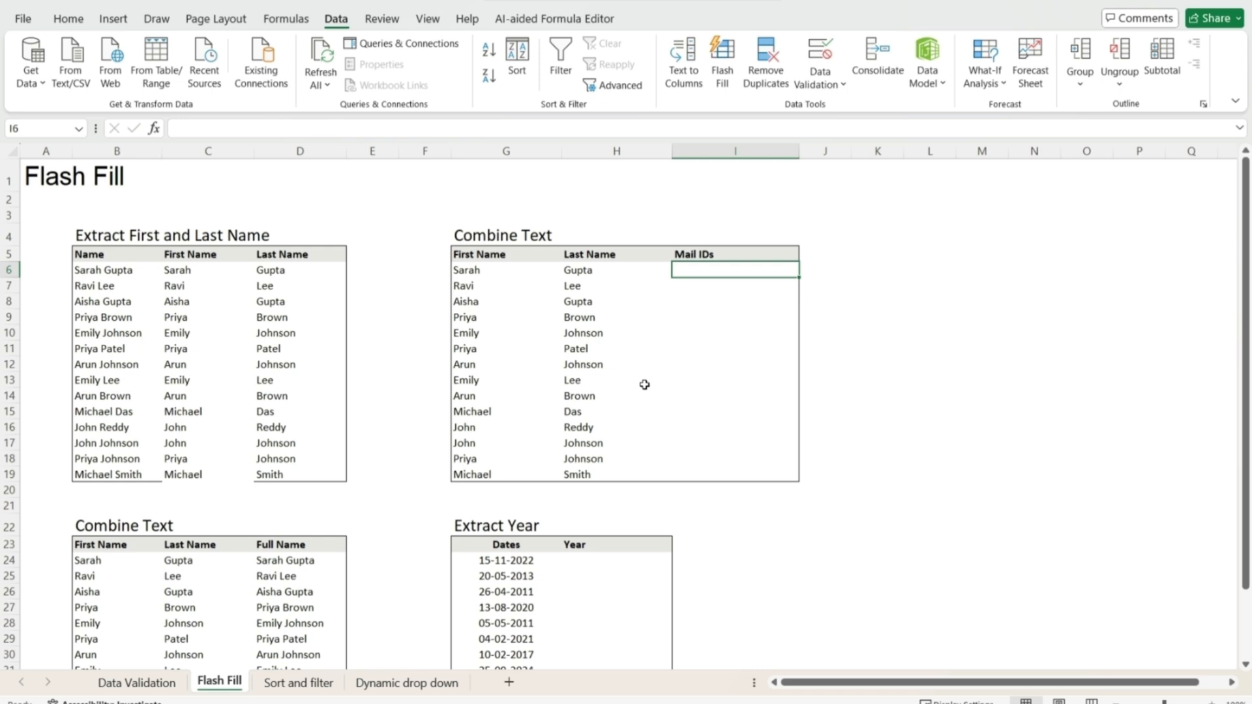
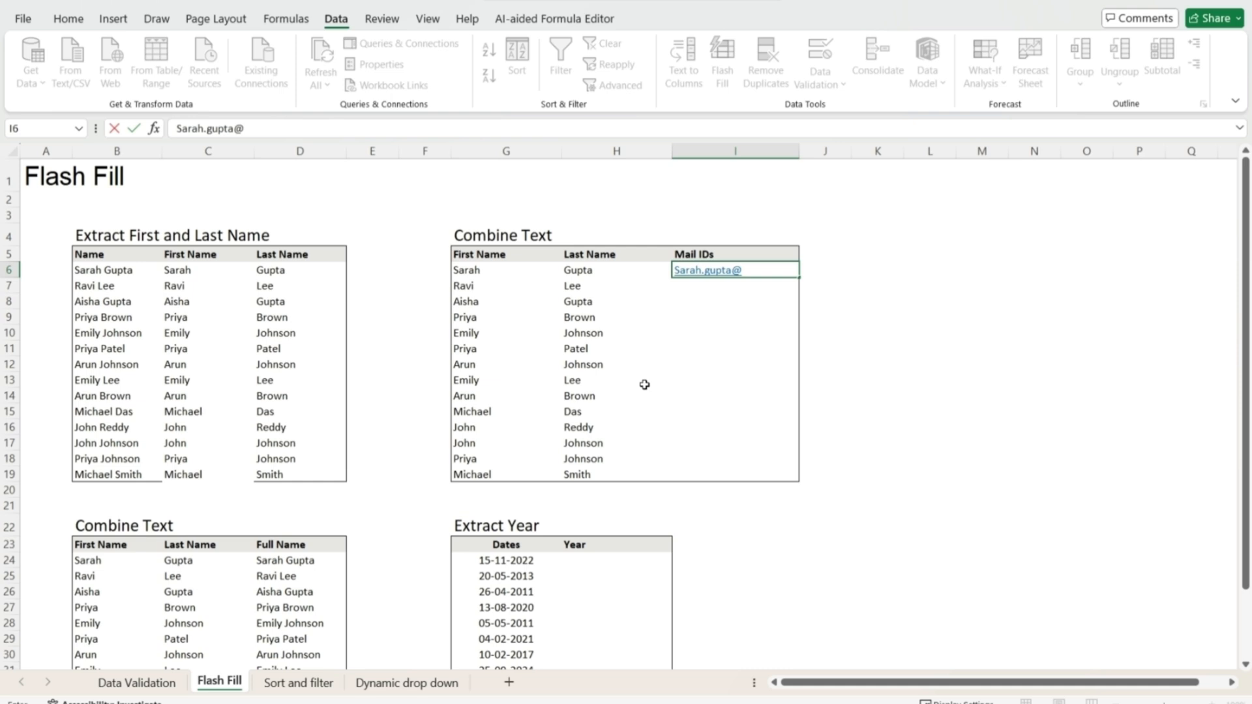
key("Return")
type("Ravi")
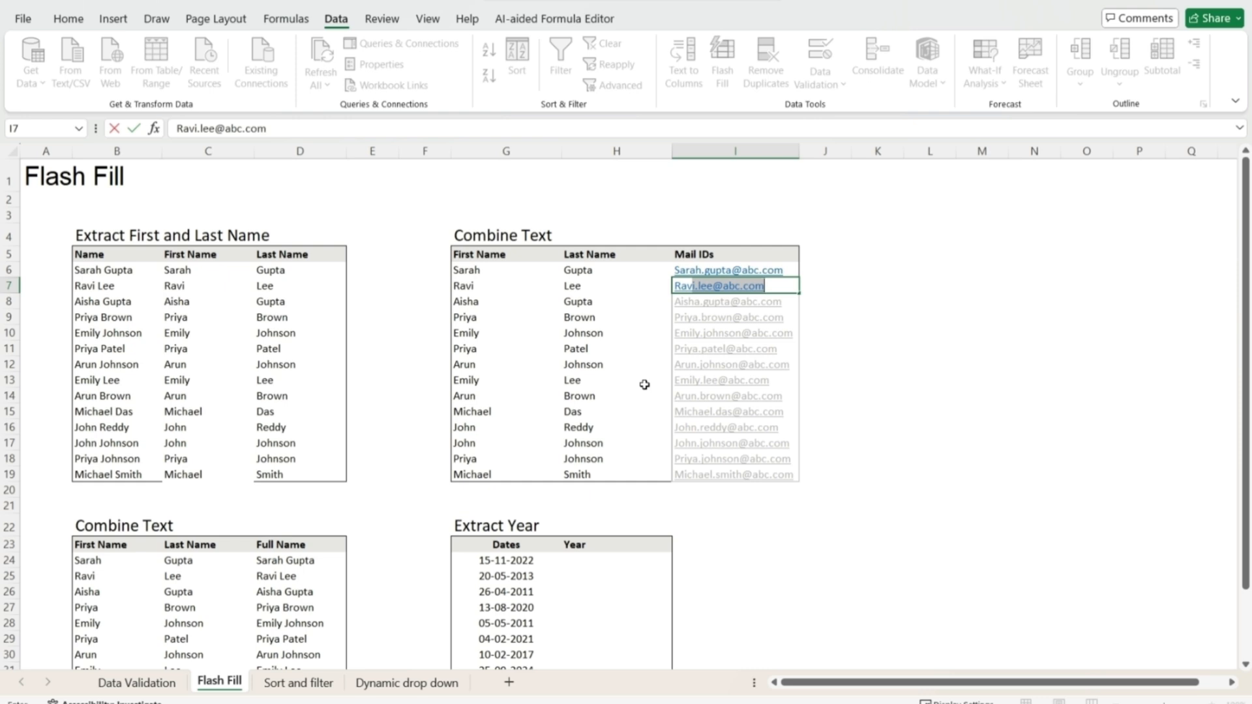
key("Return")
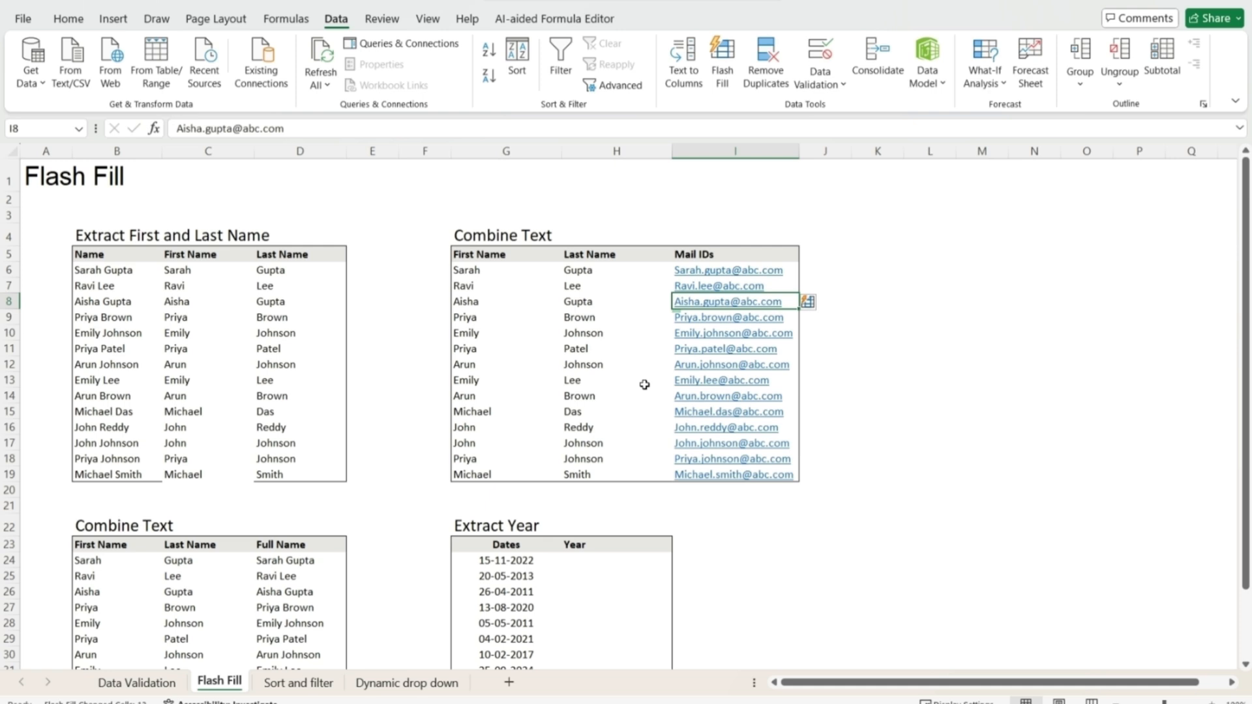
key("Down")
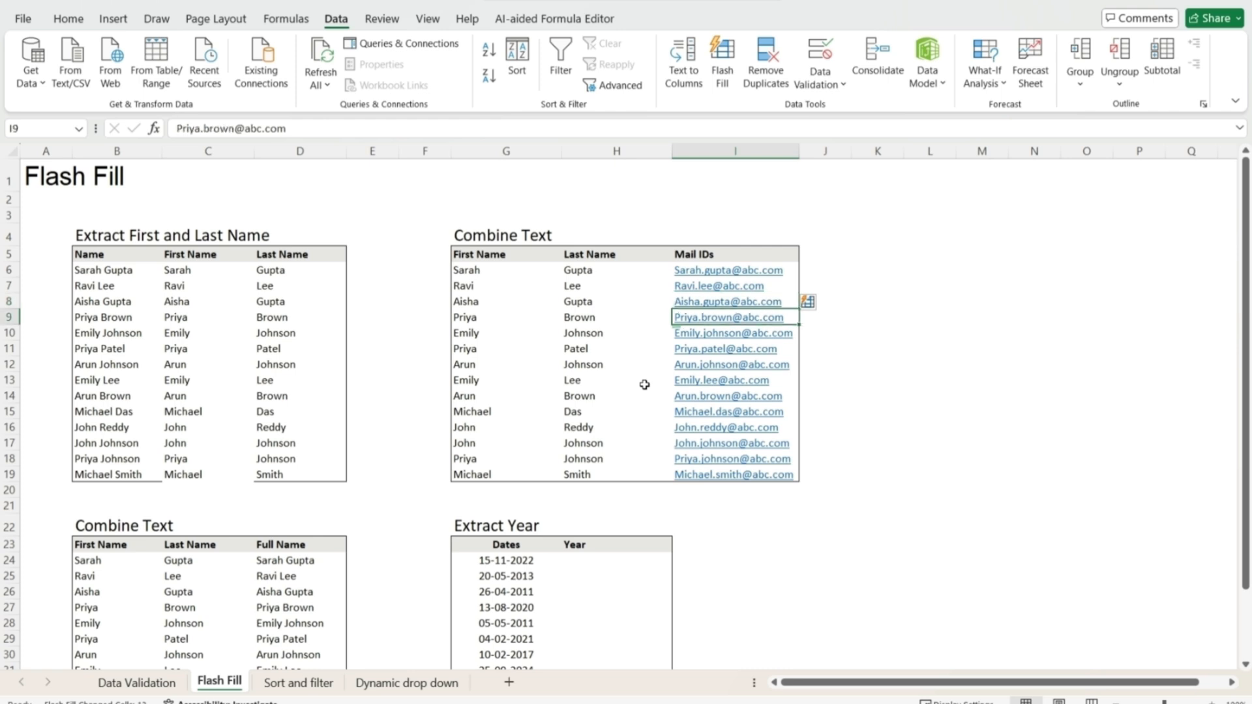
key("ctrl+Down")
key("ctrl+Down")
key("Left")
key("Up")
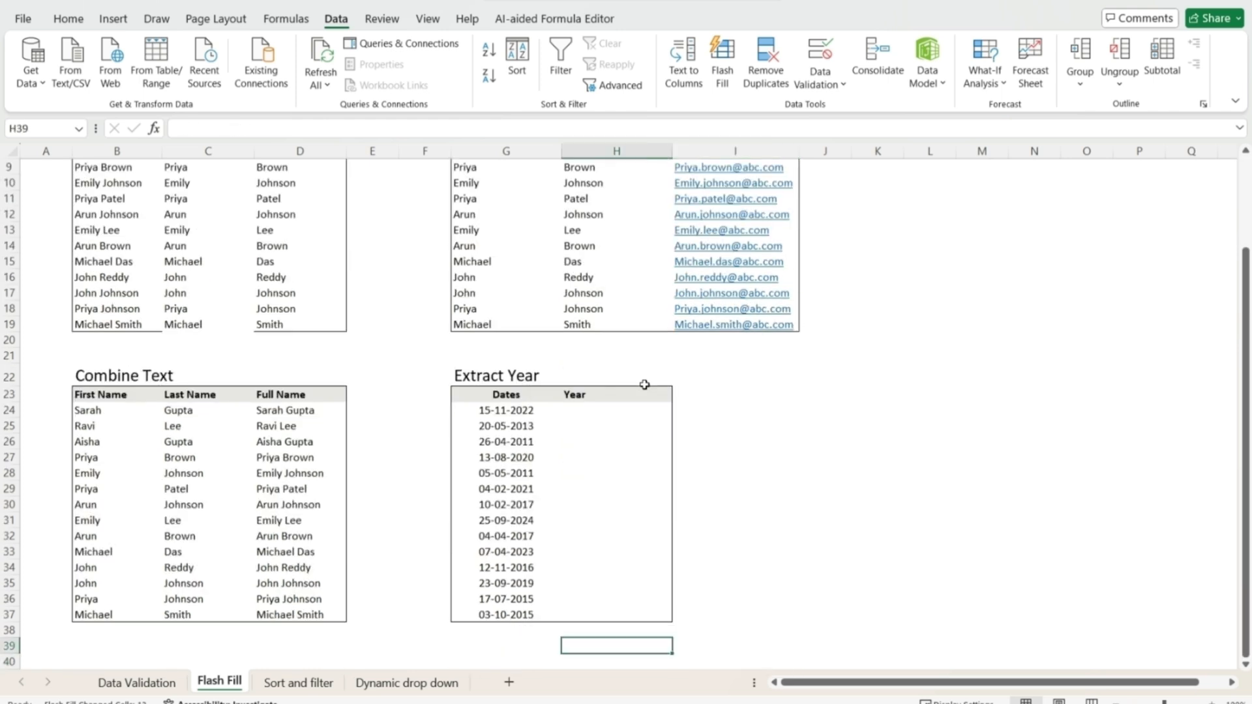
key("ctrl+Up")
key("Down")
- Enter 2022 and 2013 as the first two years in H24 and H25
key("Left")
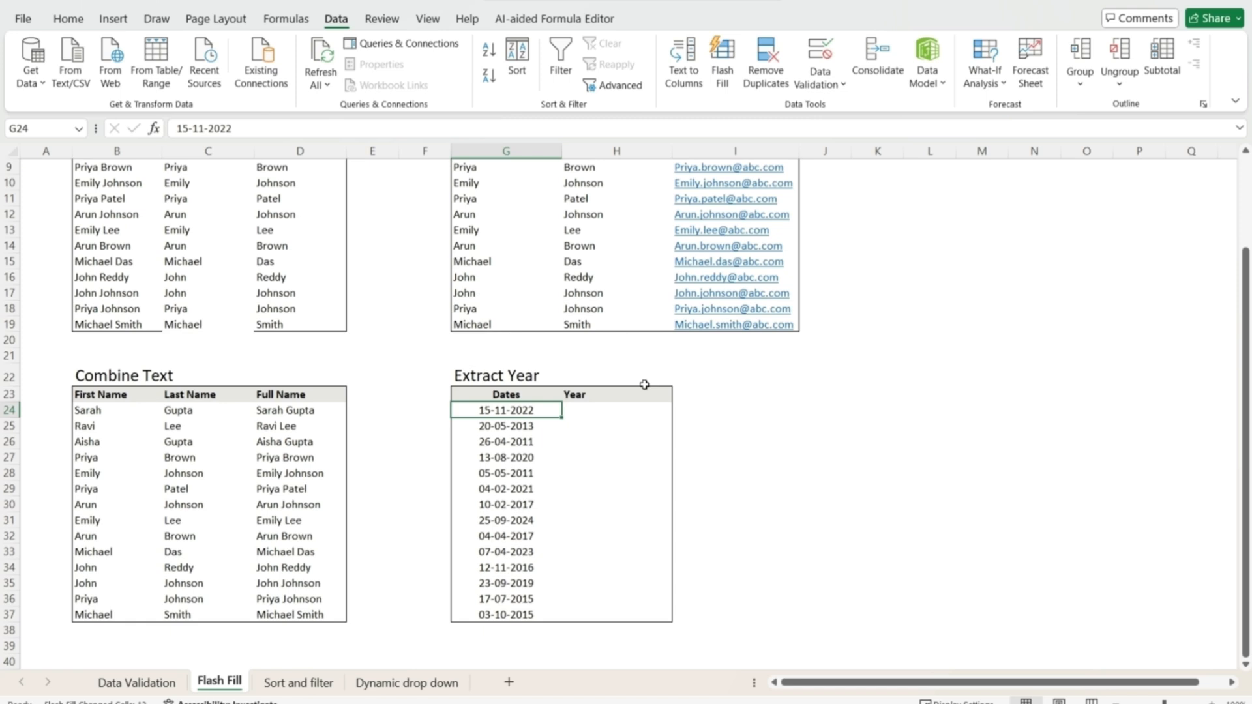
key("Right")
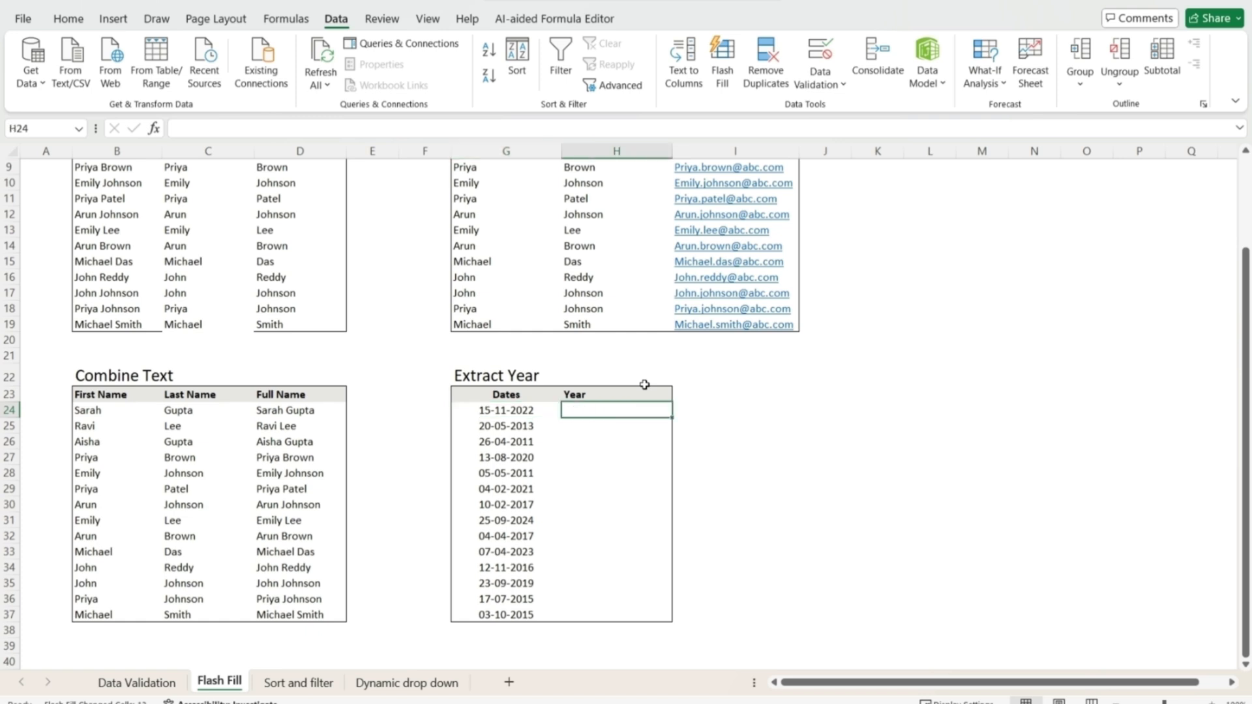
type("200")
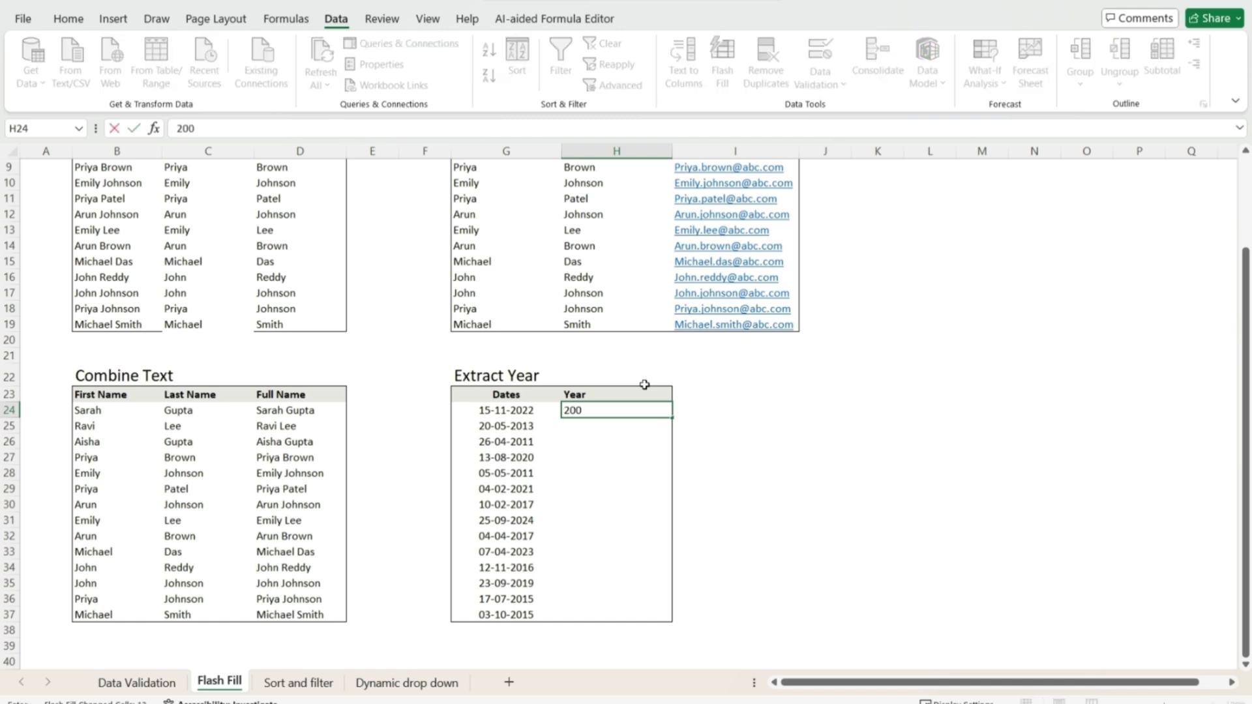
type("22")
key("Return")
type("2013")
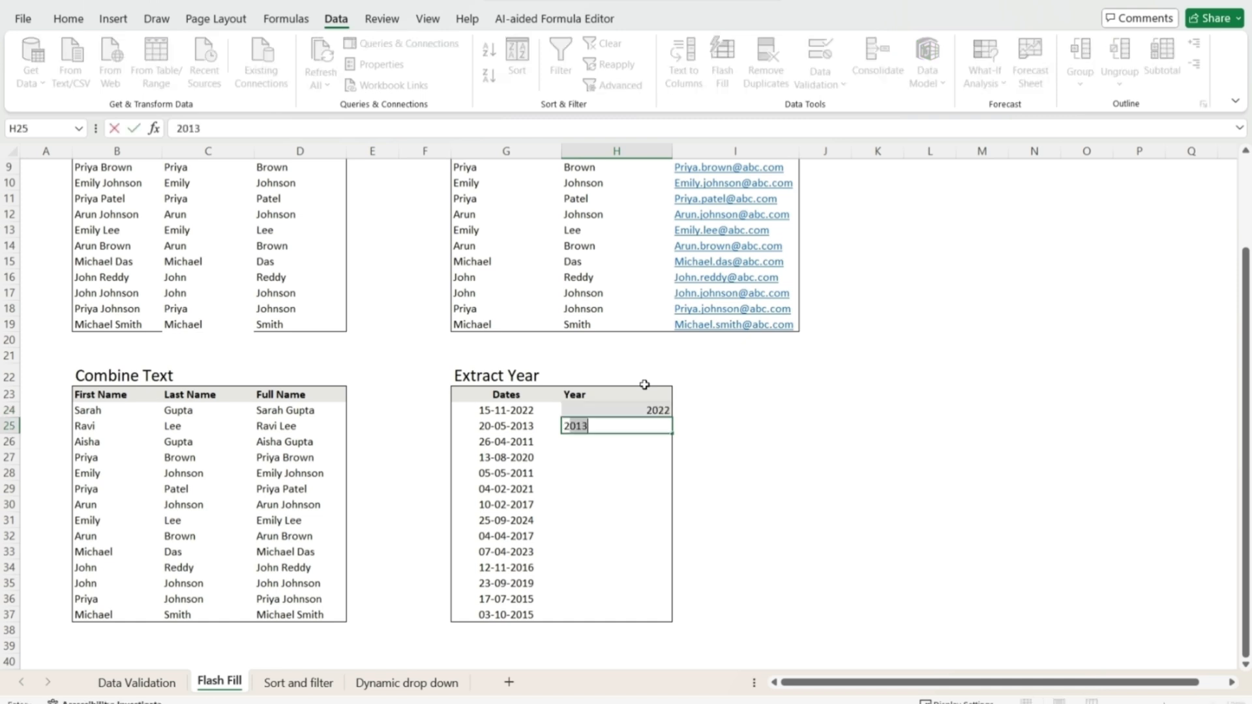
key("BackSpace")
type("3")
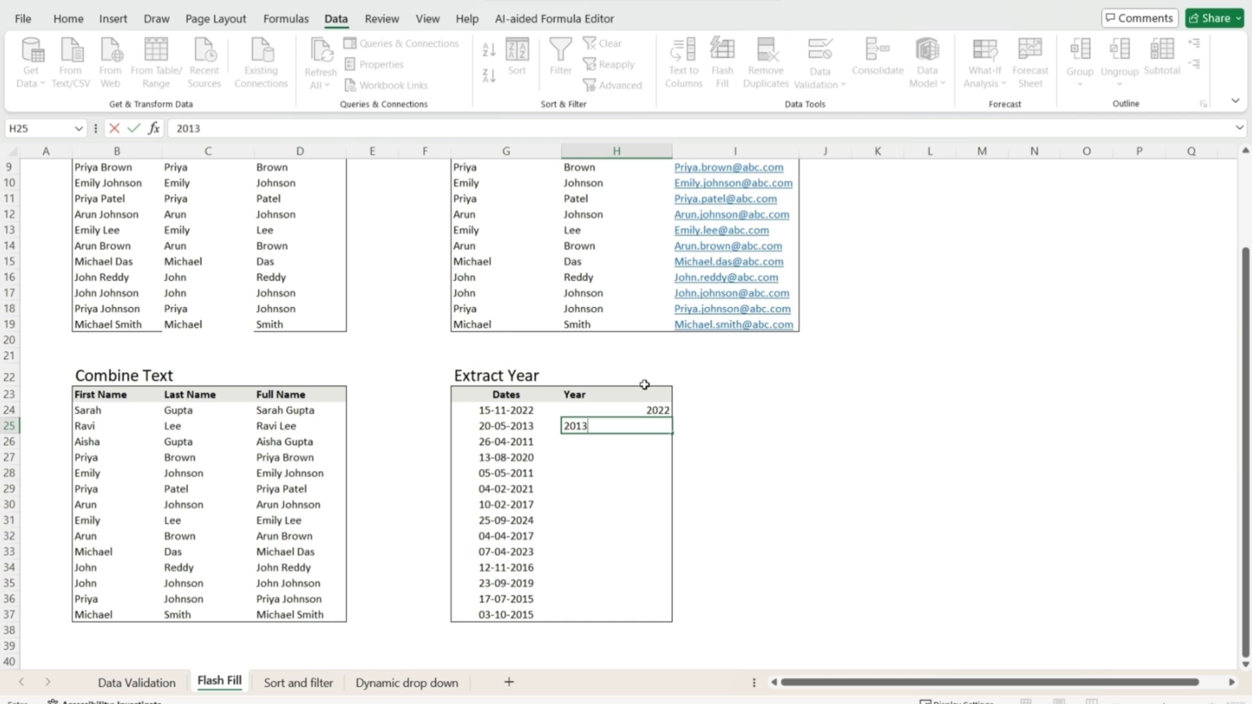
key("Return")
- Select H25:H37 and Flash Fill the remaining years
key("Up")
key("shift+Down")
key("shift+Down")
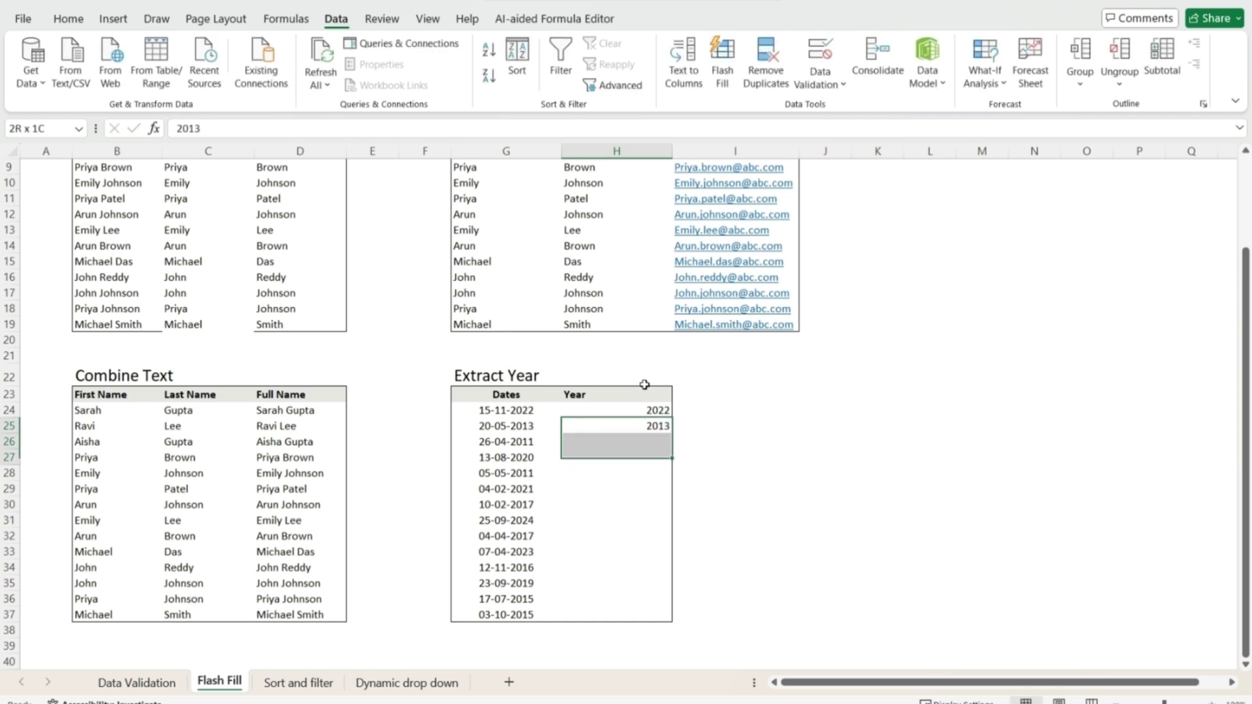
key("shift+Down")
key("shift+Down")
key("shift+Down")
key("shift+Down")
key("shift+Down")
key("shift+Down")
key("shift+Down")
key("shift+Down")
key("shift+Down")
key("shift+Down")
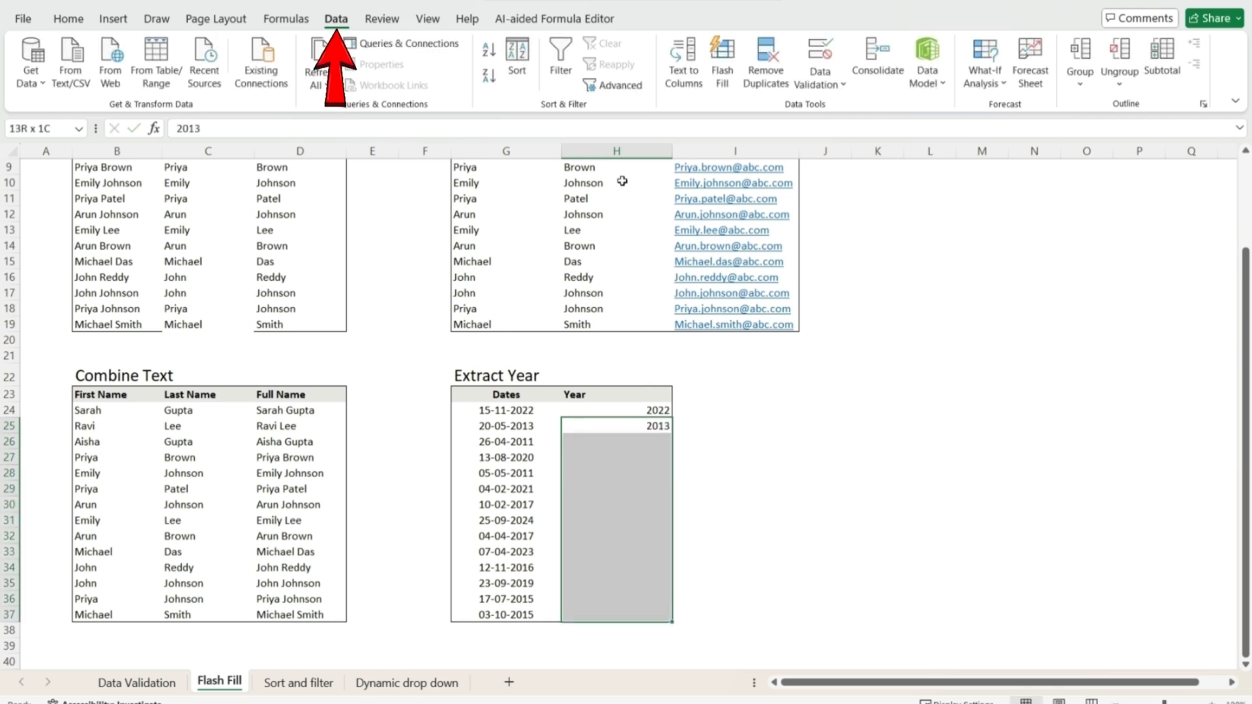
left_click(722, 65)
left_click(693, 504)
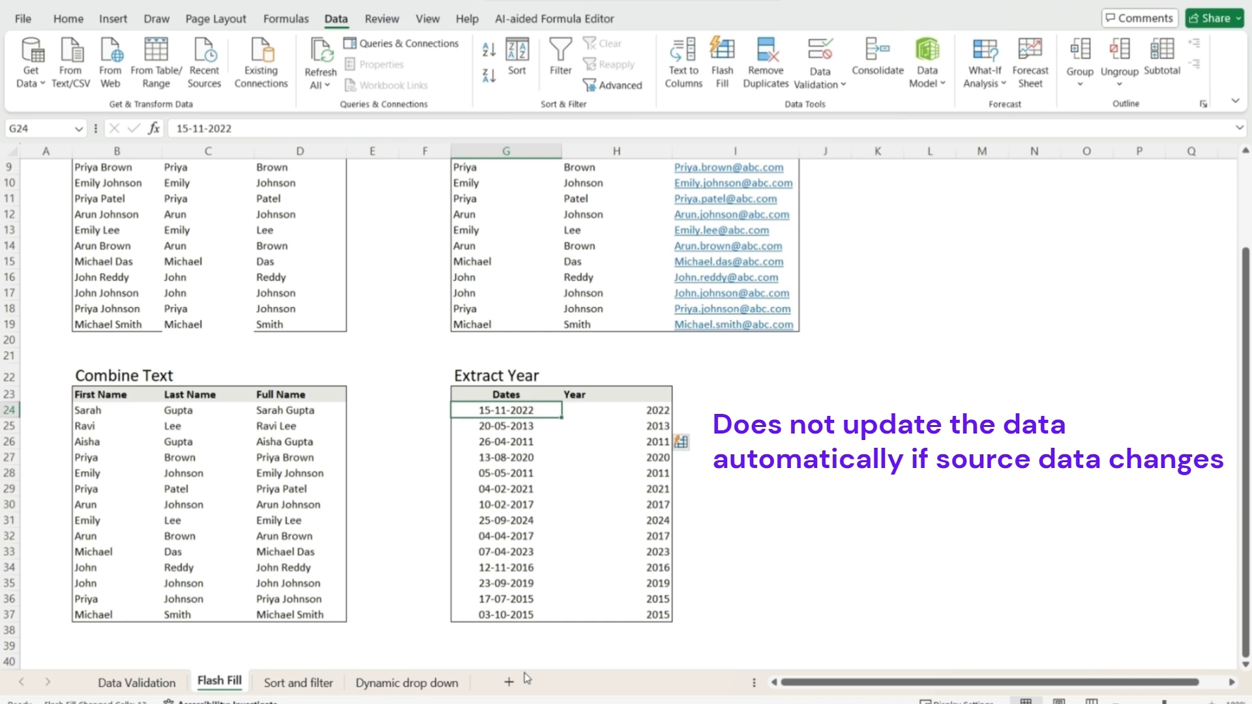
- Change the first date to 15-11-2023 and verify its year still reads 2022
key("F2")
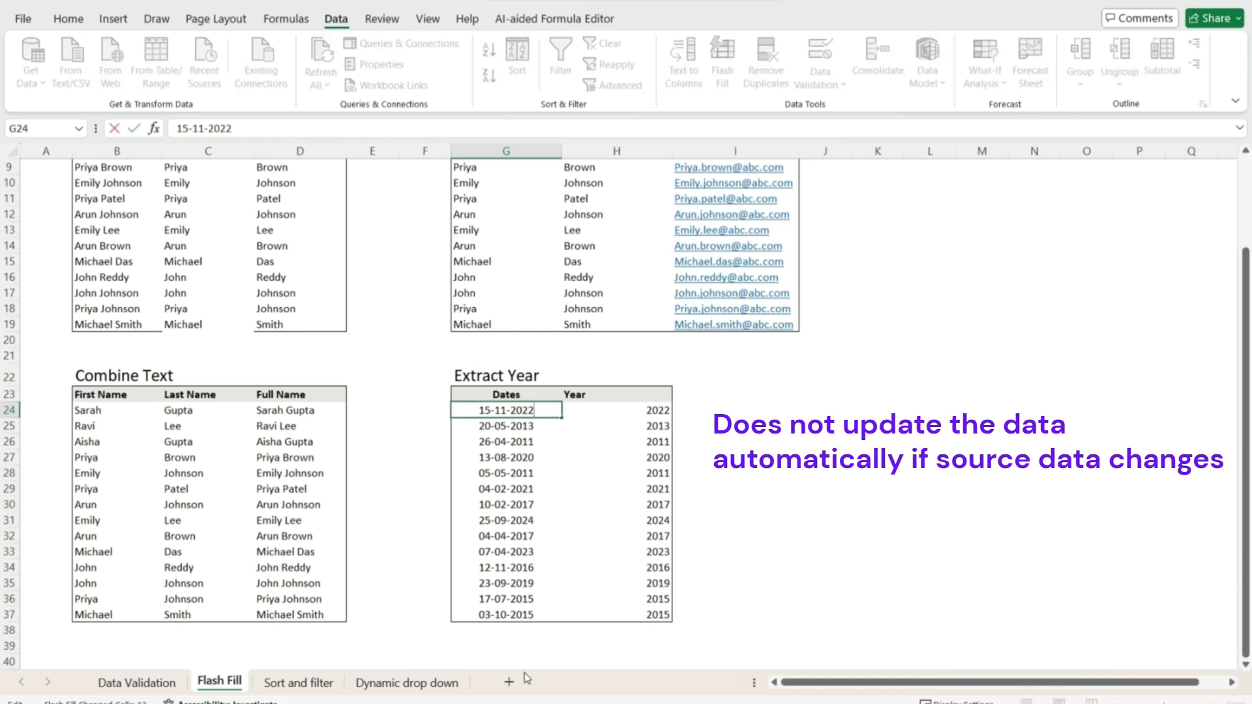
key("shift+Left")
type("3")
key("Return")
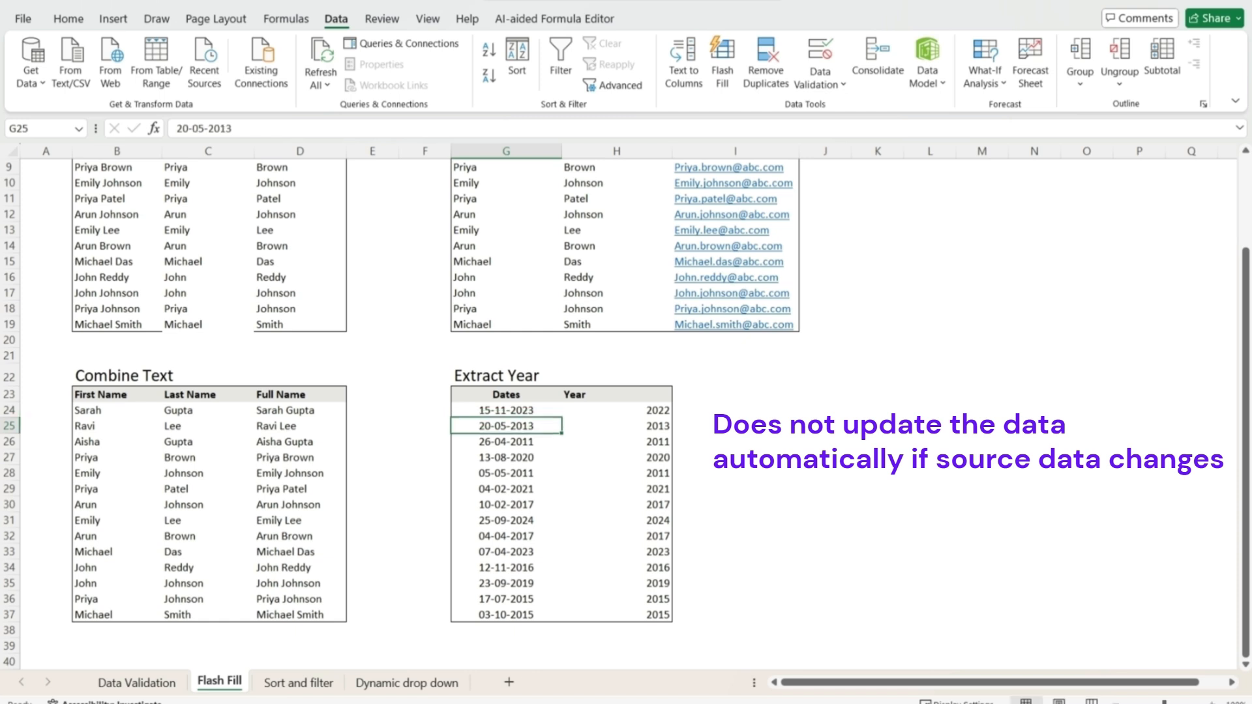
left_click(657, 412)
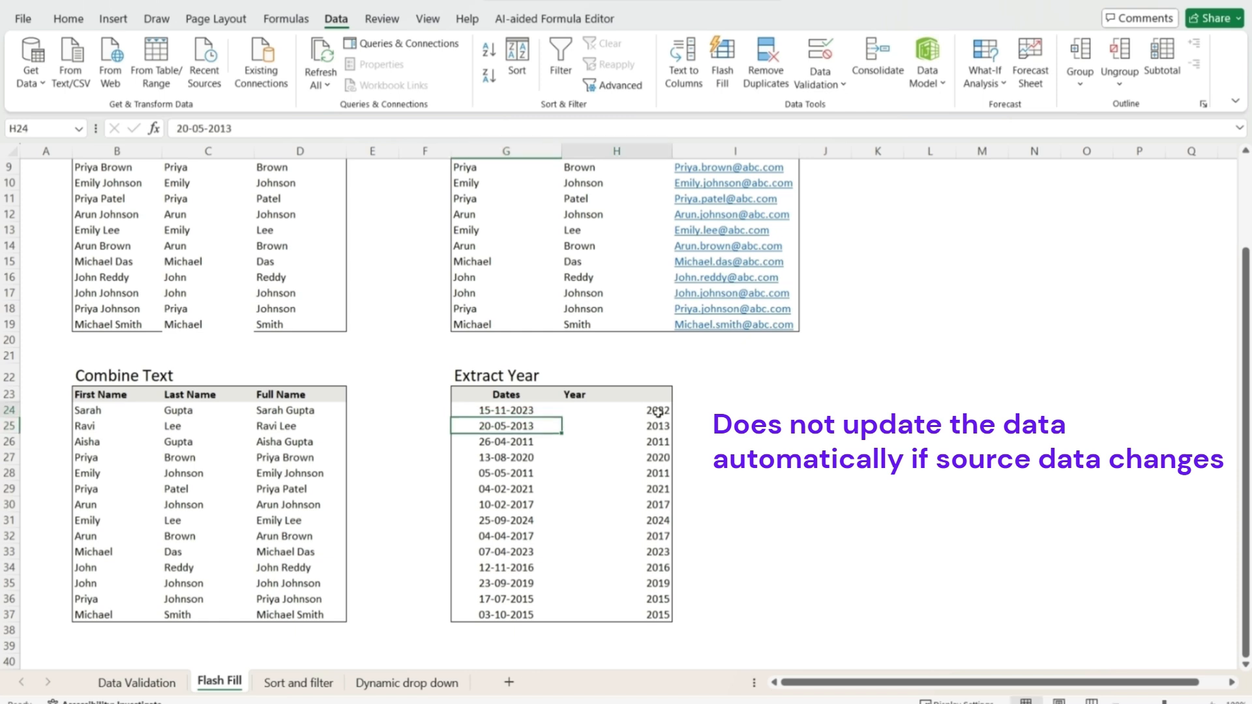